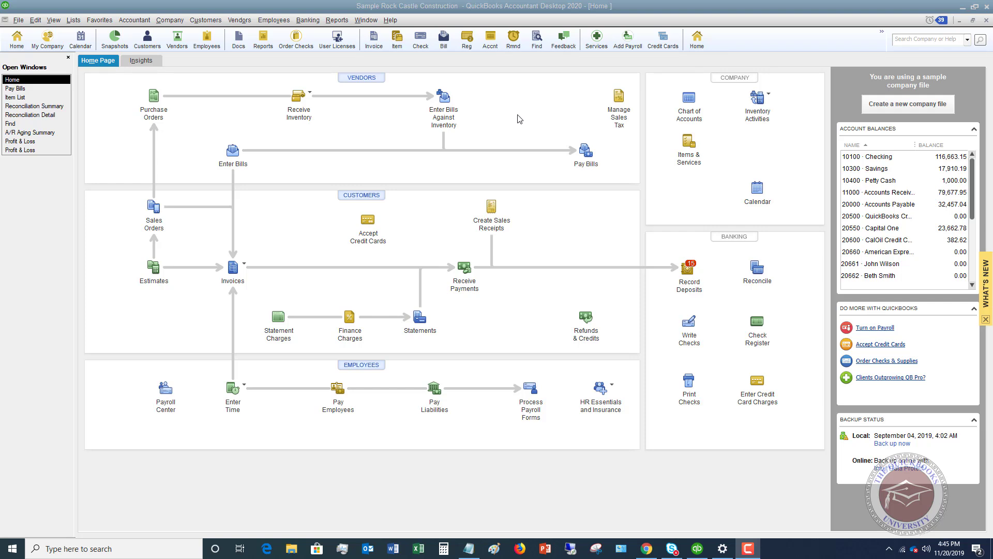
Open the Chart of Accounts from the Company section of the Home page.
{"action": "left_click", "coordinate": [694, 102]}
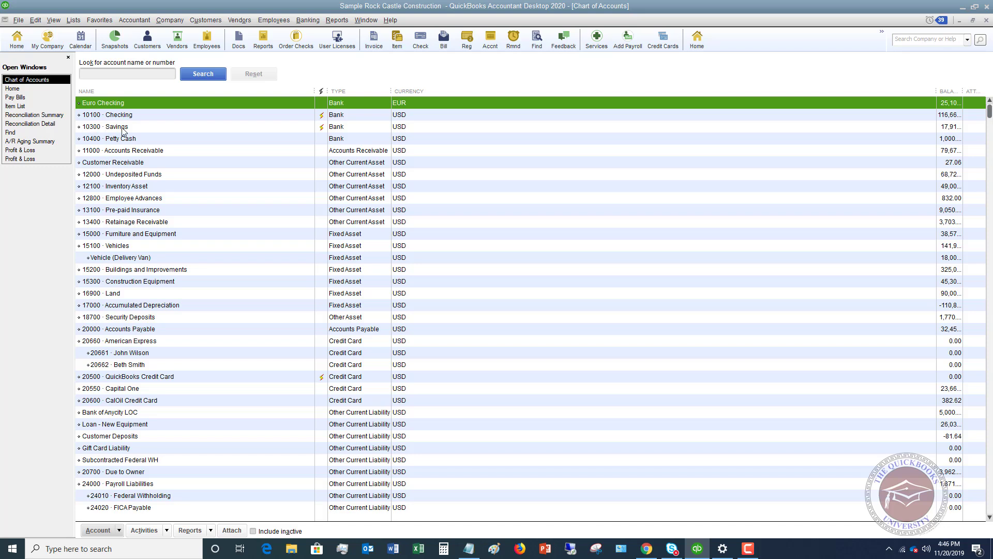
Start a new account from the Account menu and choose the Bank account type.
{"action": "right_click", "coordinate": [157, 130]}
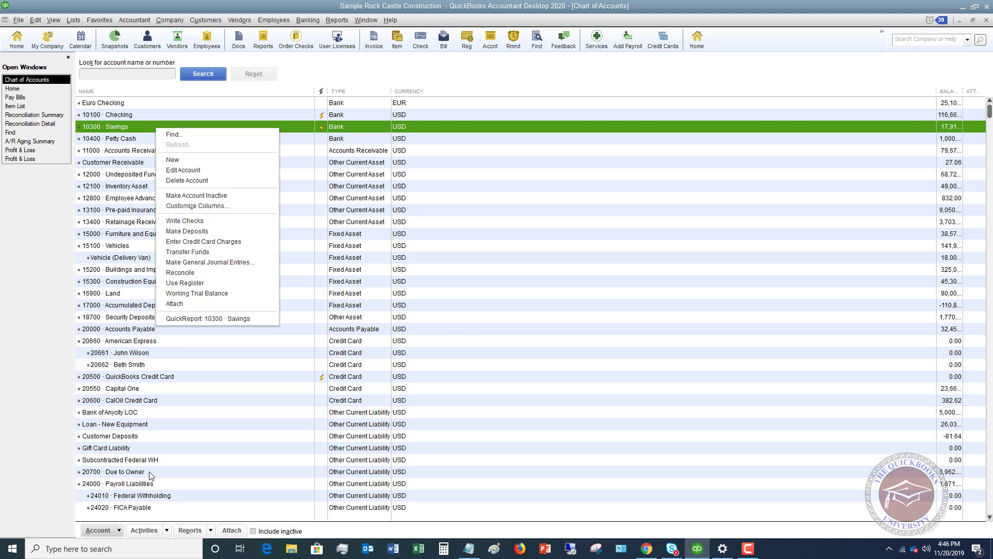
{"action": "left_click", "coordinate": [119, 530]}
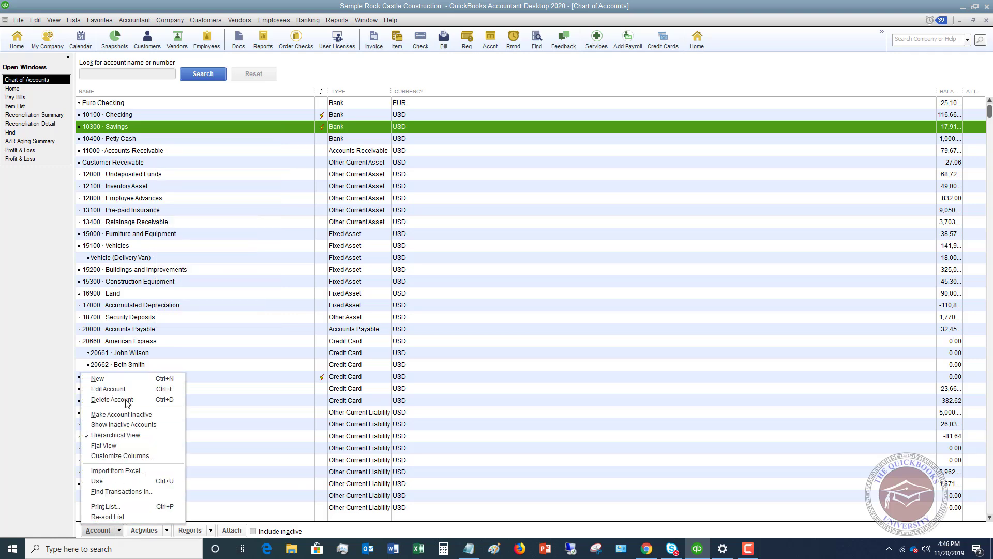
{"action": "left_click", "coordinate": [123, 379]}
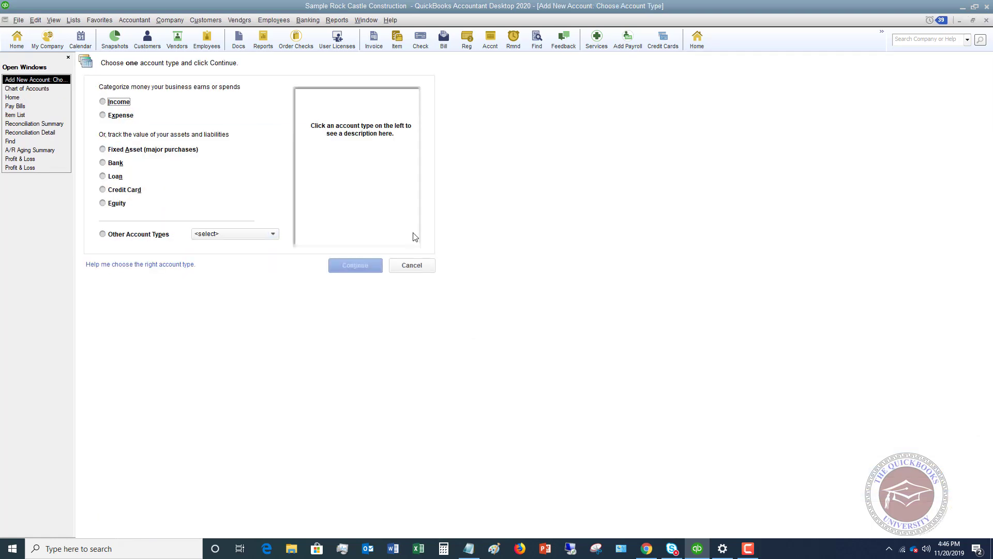
{"action": "left_click", "coordinate": [103, 164]}
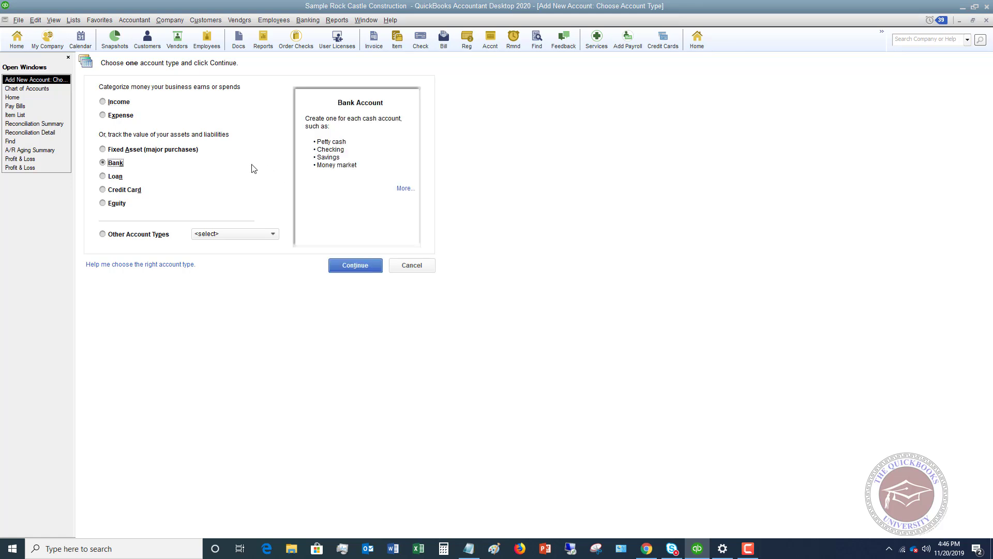
Number the bank account 10350, name it Money Market, and leave Subaccount of unchecked.
{"action": "left_click", "coordinate": [344, 266]}
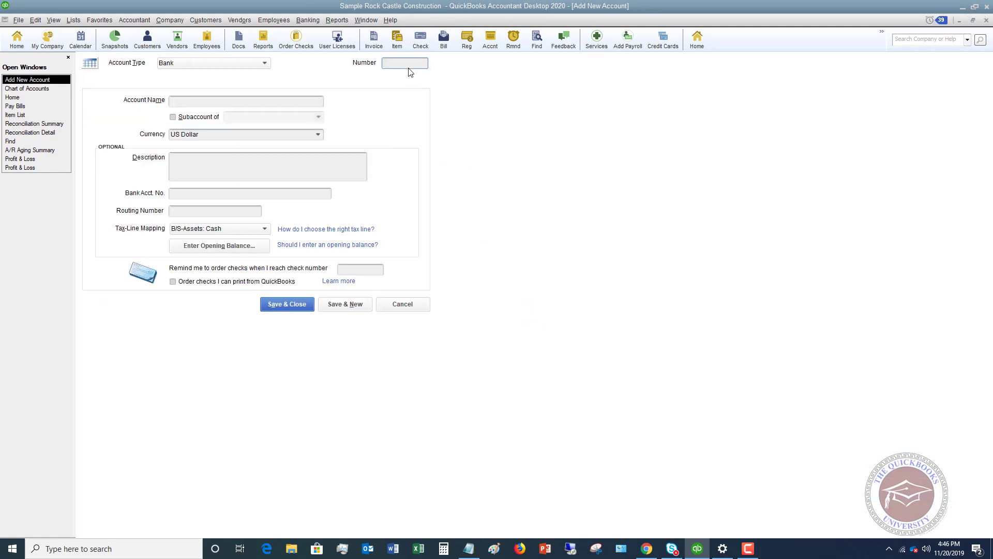
{"action": "left_click", "coordinate": [410, 67]}
{"action": "type", "text": "10350"}
{"action": "left_click", "coordinate": [240, 101]}
{"action": "type", "text": "Money Market"}
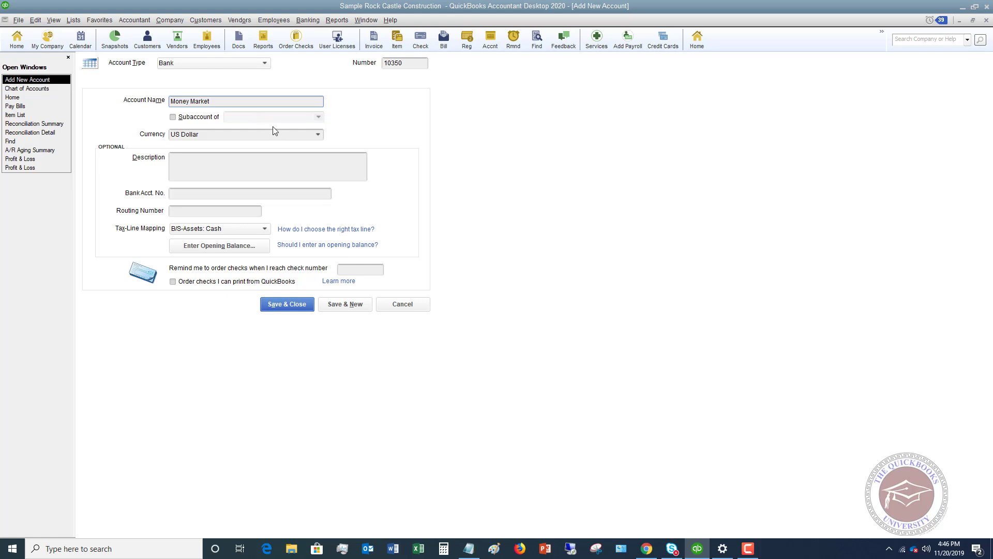
{"action": "left_click", "coordinate": [174, 117]}
{"action": "left_click", "coordinate": [320, 118]}
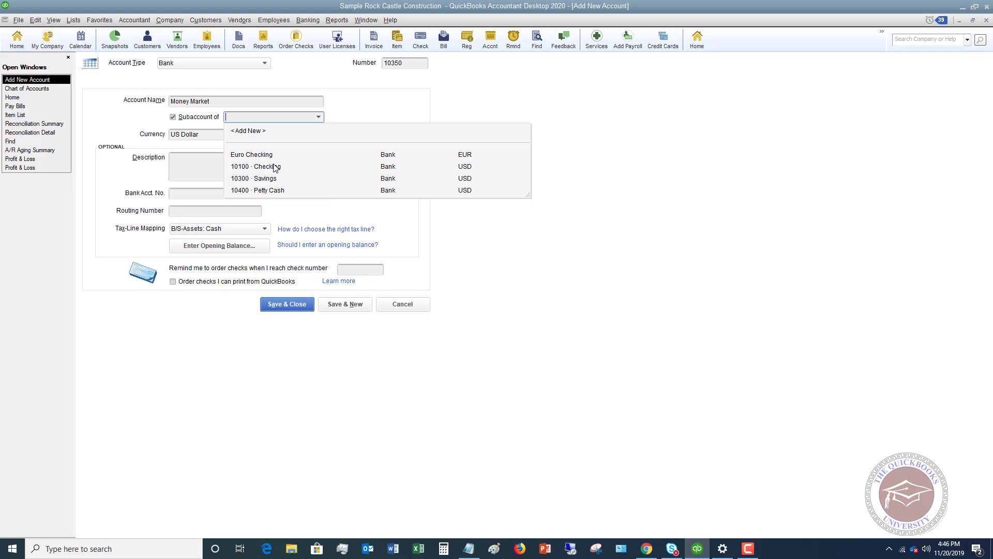
{"action": "left_click", "coordinate": [173, 117]}
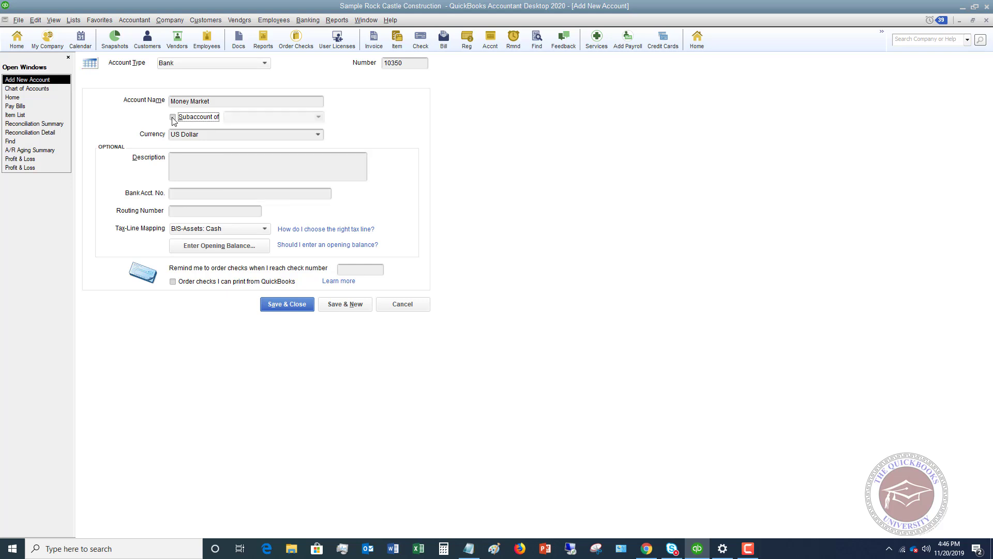
{"action": "left_click", "coordinate": [197, 162]}
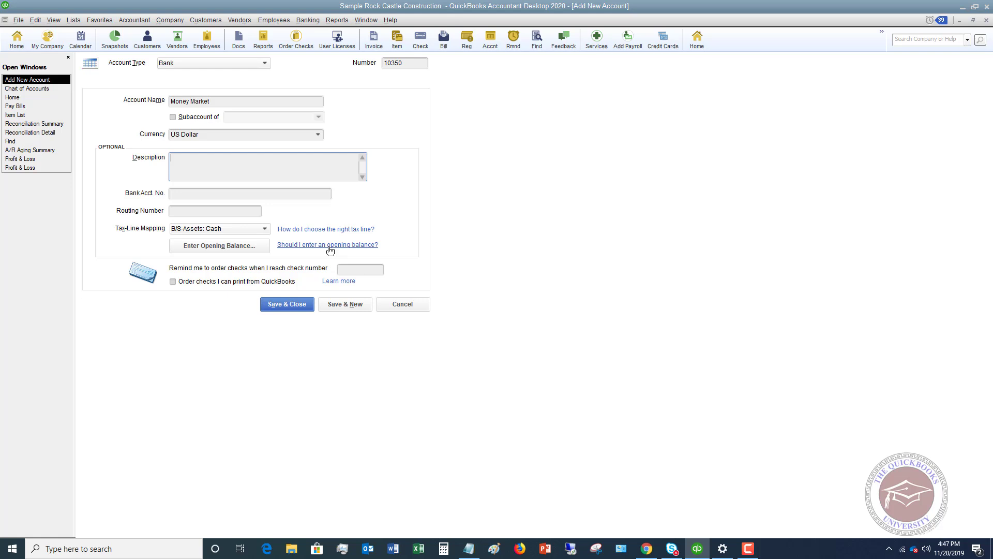
Enter a 100.00 opening balance with statement ending date 11/30/2023.
{"action": "left_click", "coordinate": [224, 246]}
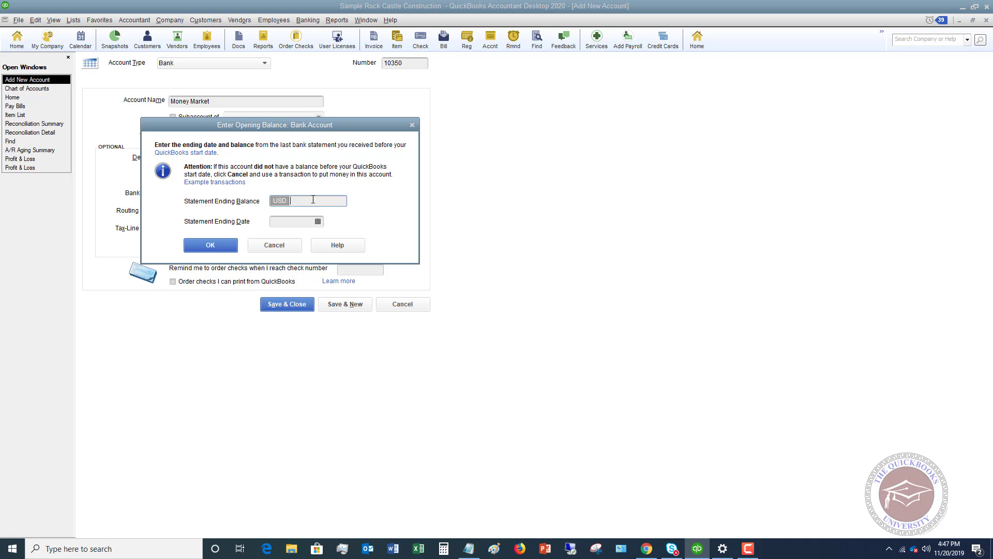
{"action": "type", "text": "100"}
{"action": "left_click", "coordinate": [318, 222]}
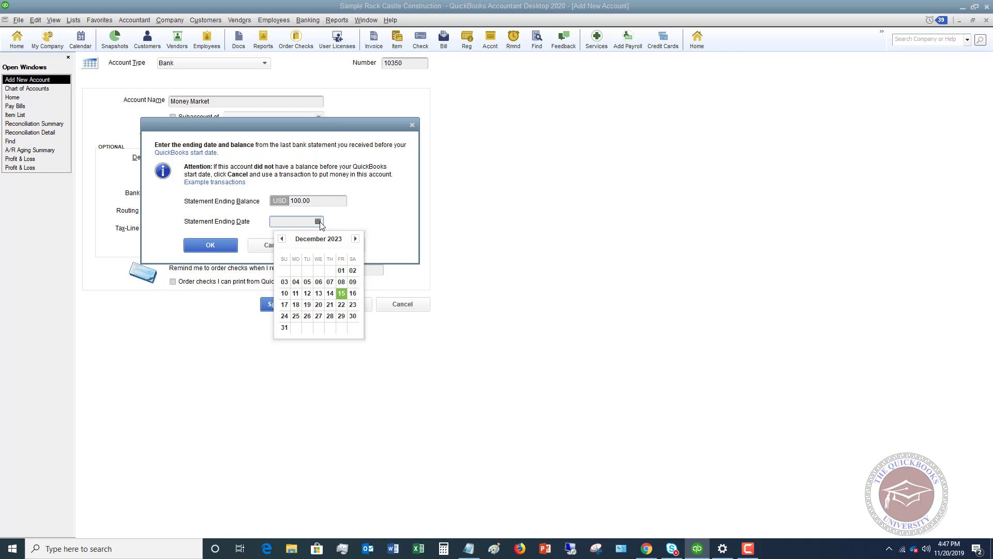
{"action": "left_click", "coordinate": [282, 238]}
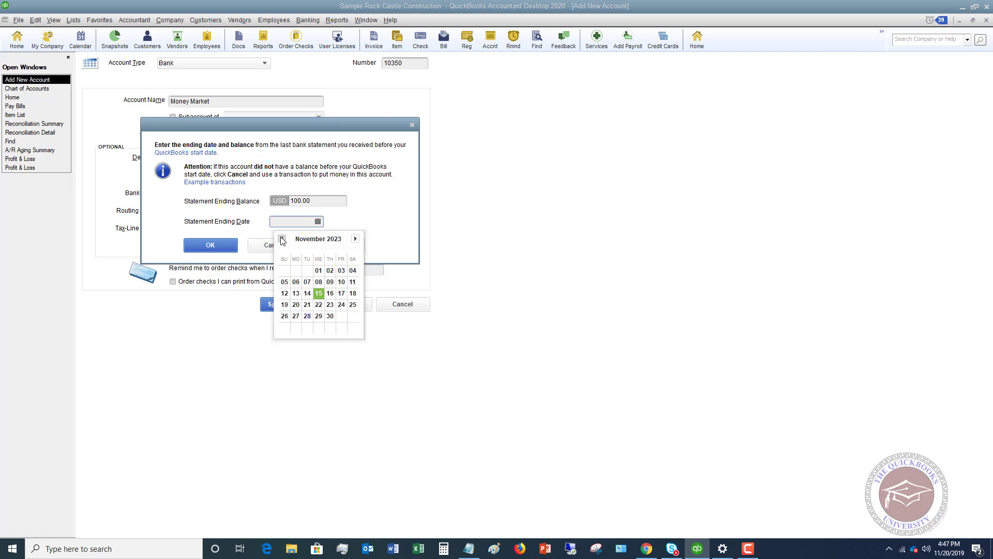
{"action": "left_click", "coordinate": [327, 316]}
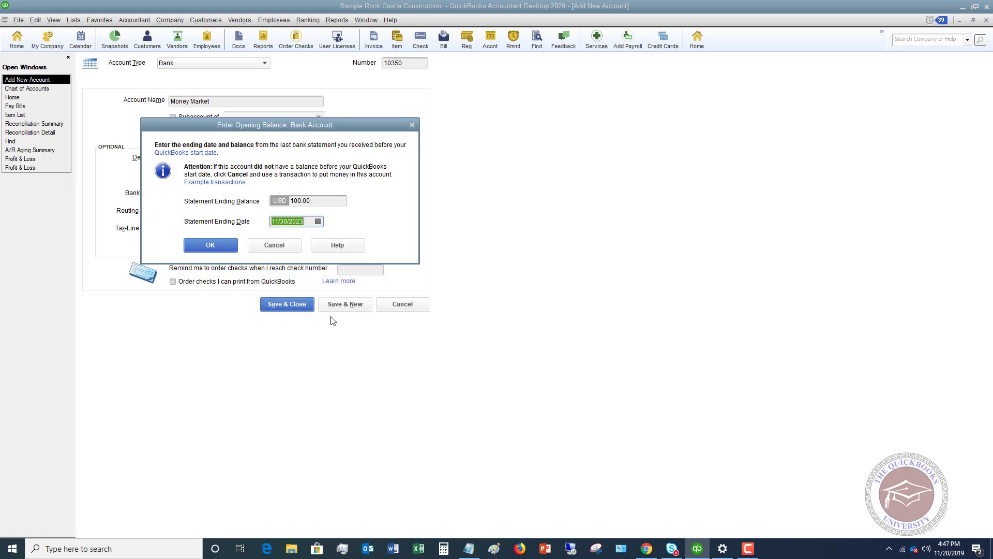
{"action": "left_click", "coordinate": [215, 246]}
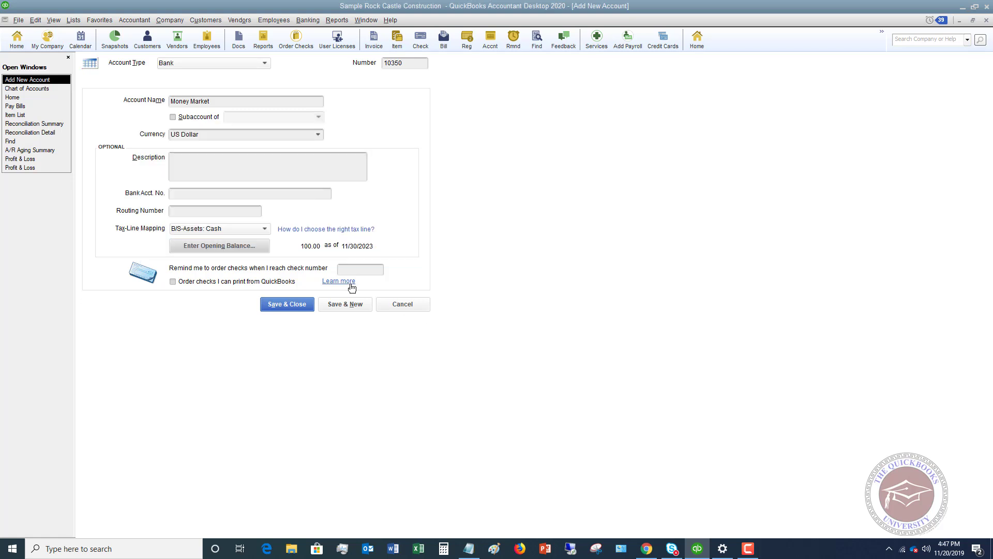
Save Money Market past the closing-date password, decline bank feeds, and place it below 10300 Savings.
{"action": "left_click", "coordinate": [287, 305]}
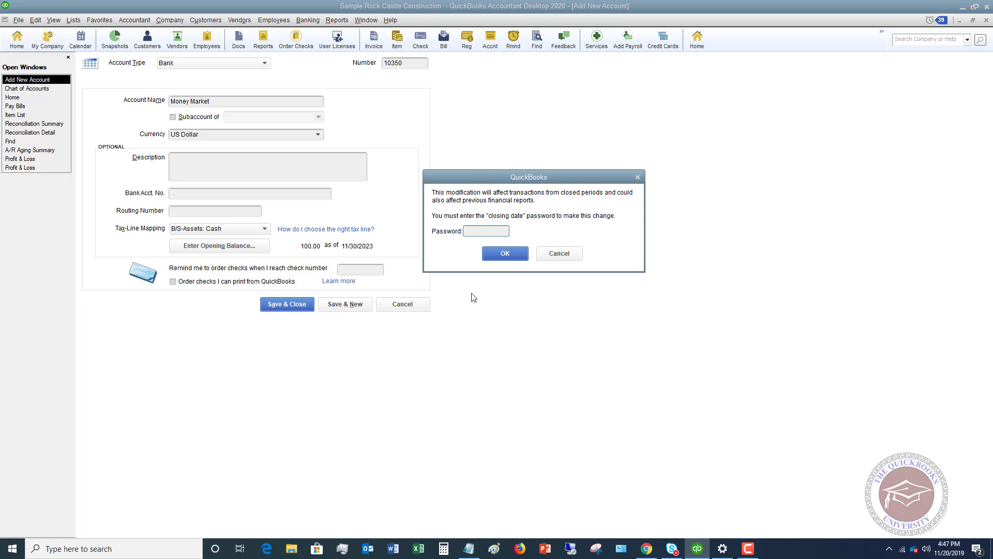
{"action": "type", "text": "a"}
{"action": "left_click", "coordinate": [505, 253]}
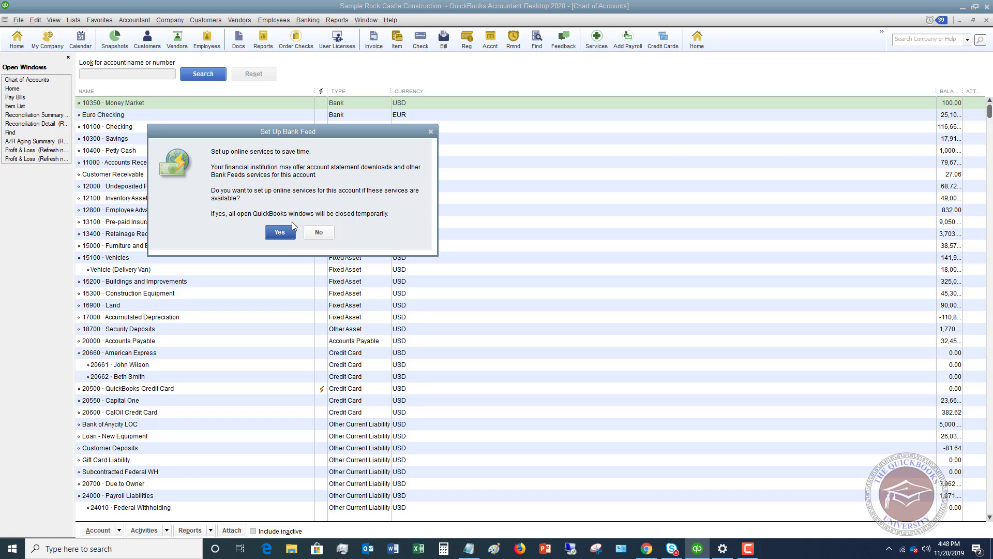
{"action": "left_click", "coordinate": [320, 233]}
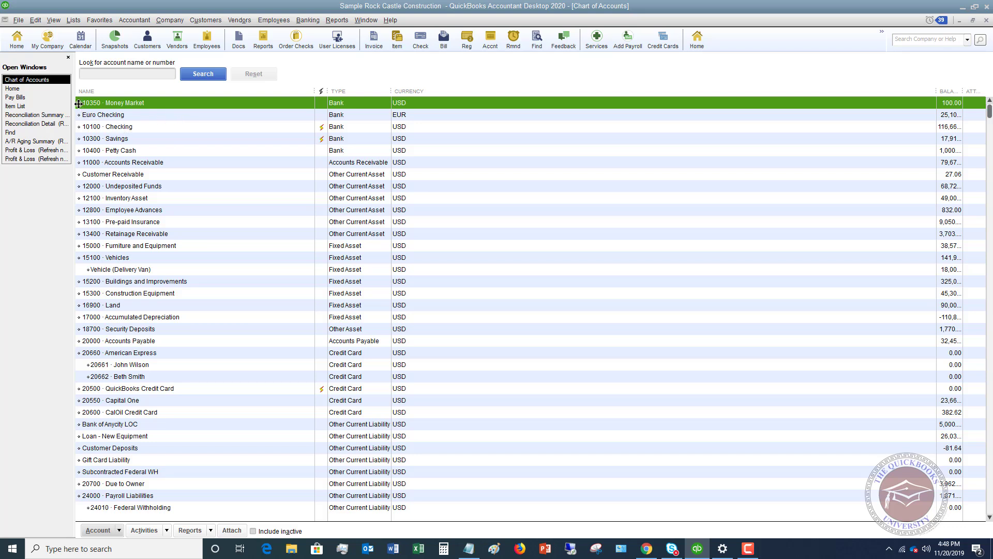
{"action": "left_click_drag", "start_coordinate": [78, 104], "coordinate": [76, 142]}
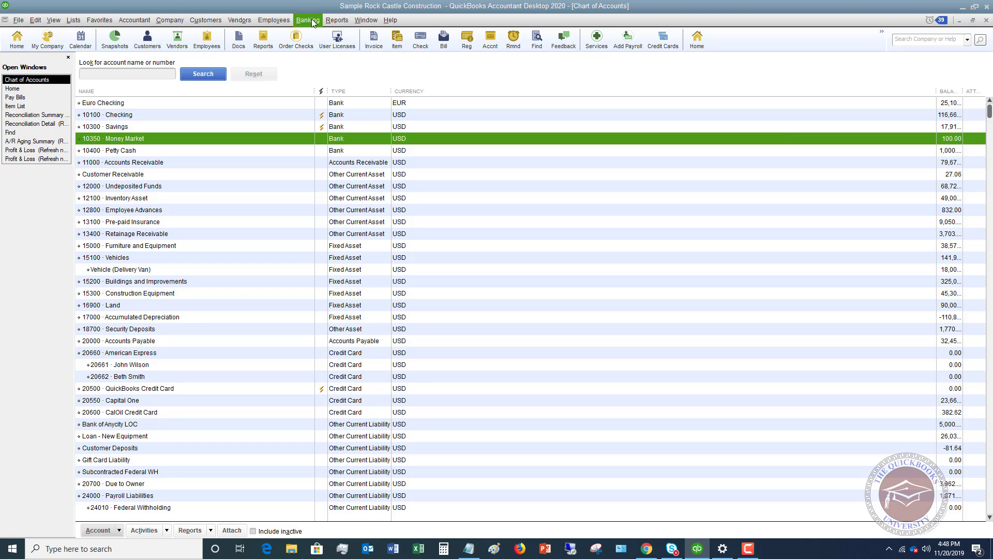
Open the standard Balance Sheet report and scroll down toward the Equity section.
{"action": "left_click", "coordinate": [332, 22]}
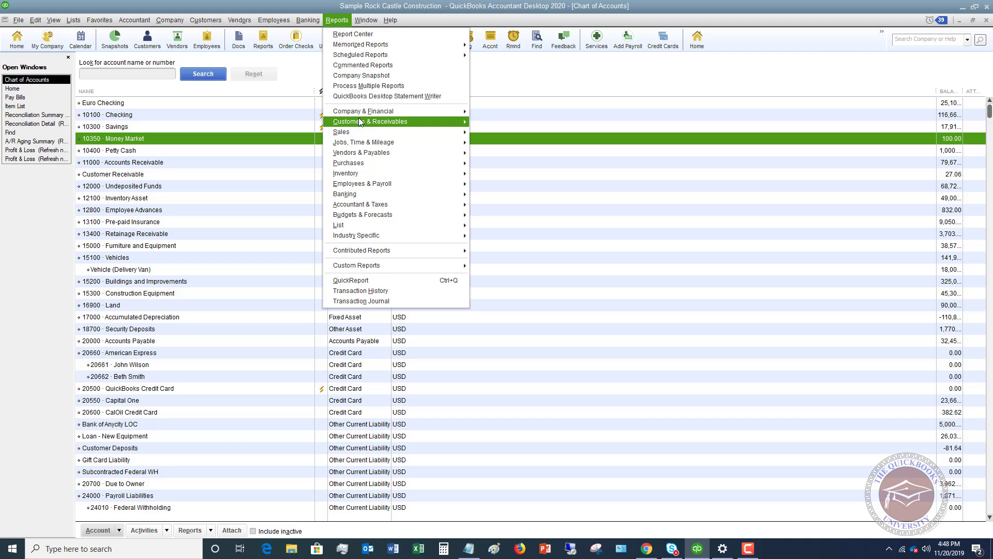
{"action": "mouse_move", "coordinate": [370, 112]}
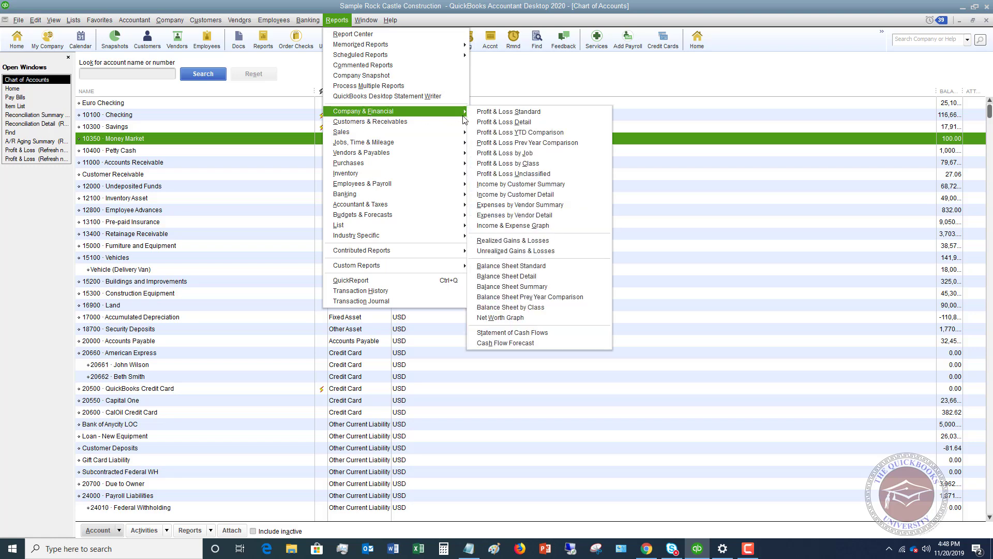
{"action": "left_click", "coordinate": [495, 265]}
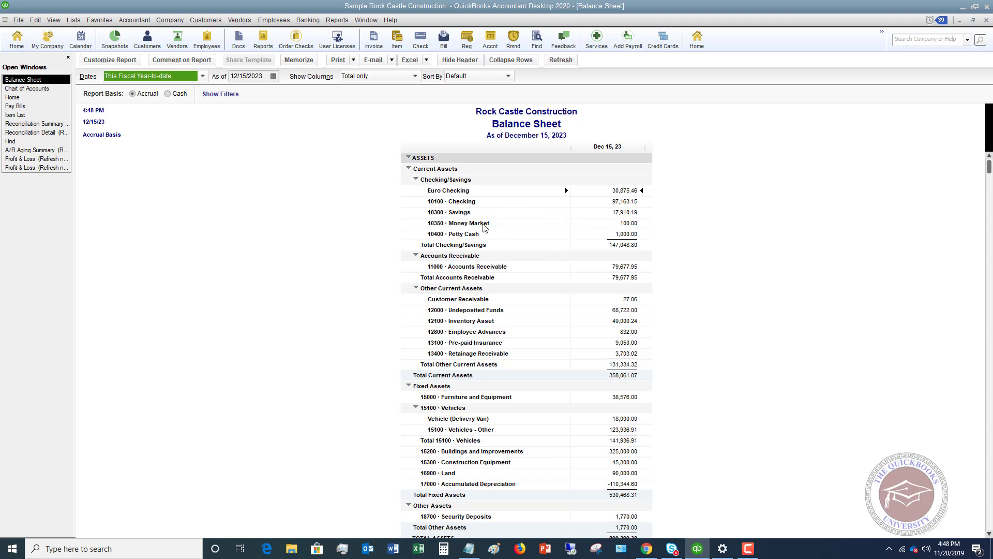
{"action": "left_click", "coordinate": [656, 235]}
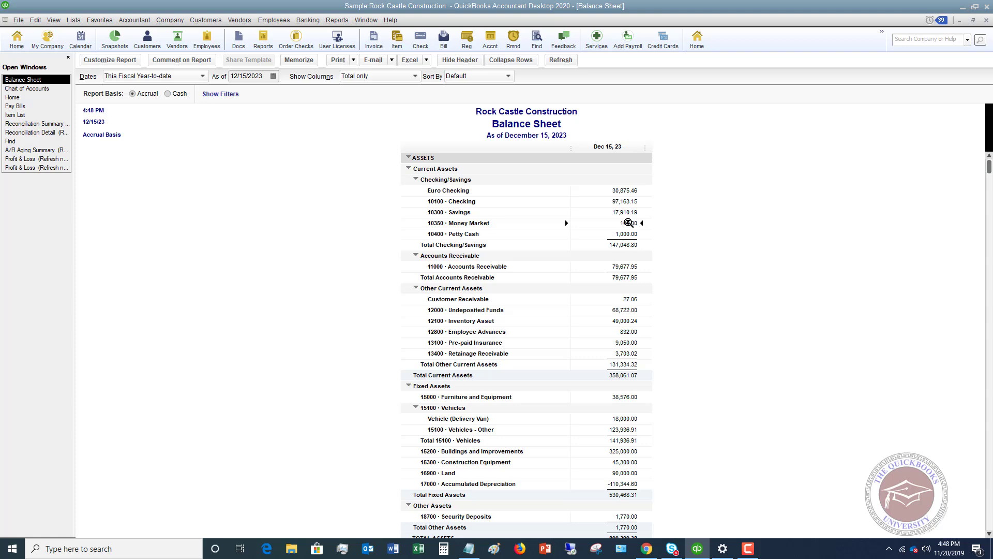
{"action": "scroll", "coordinate": [628, 222], "scroll_direction": "down", "scroll_amount": 15}
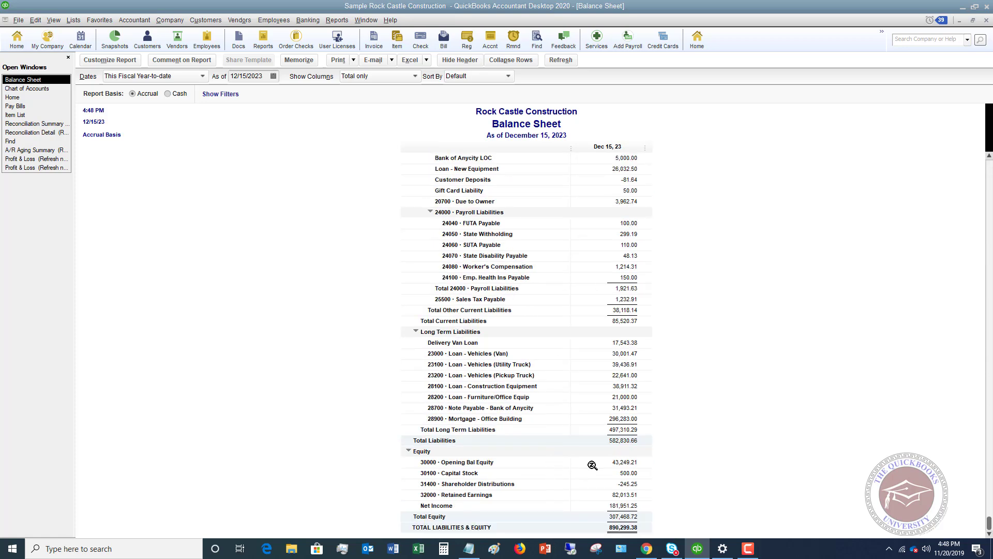
{"action": "double_click", "coordinate": [627, 462]}
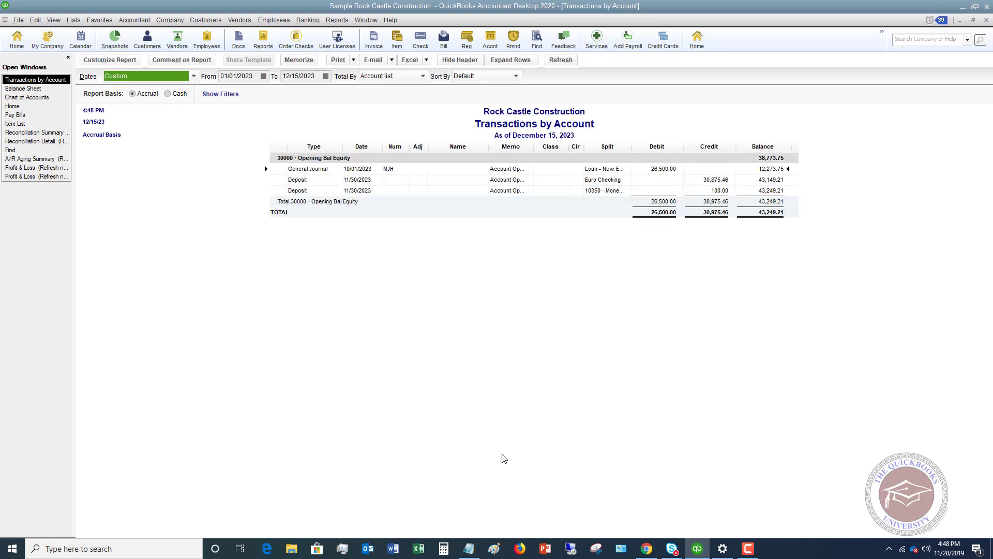
{"action": "left_click", "coordinate": [717, 191]}
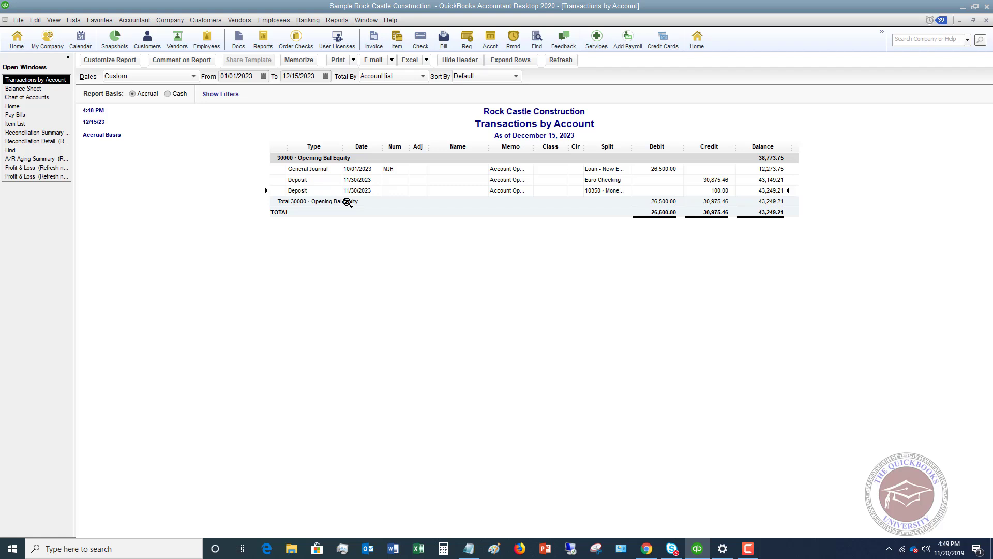
Open the $100 Money Market deposit and change its From Account to 10100 · Checking.
{"action": "double_click", "coordinate": [718, 191]}
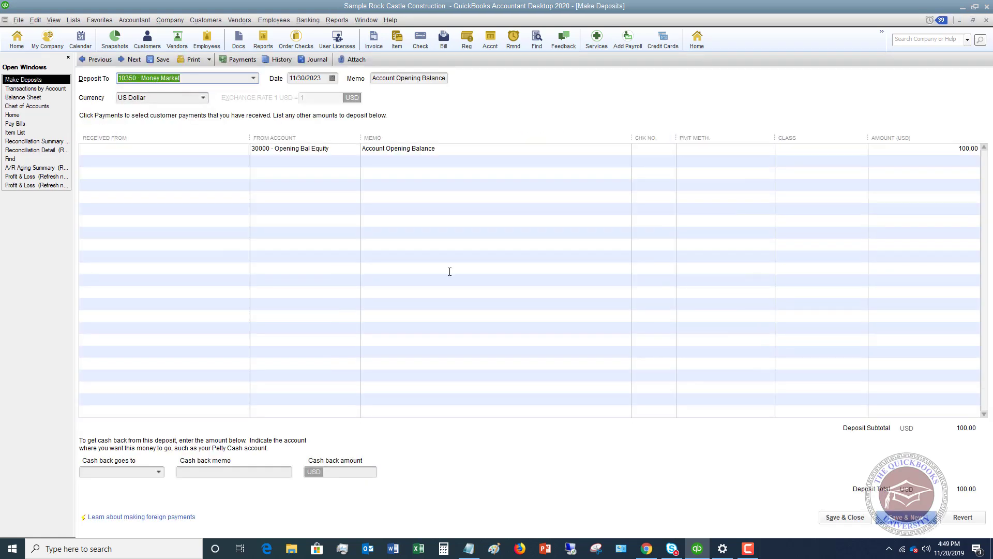
{"action": "left_click", "coordinate": [344, 149]}
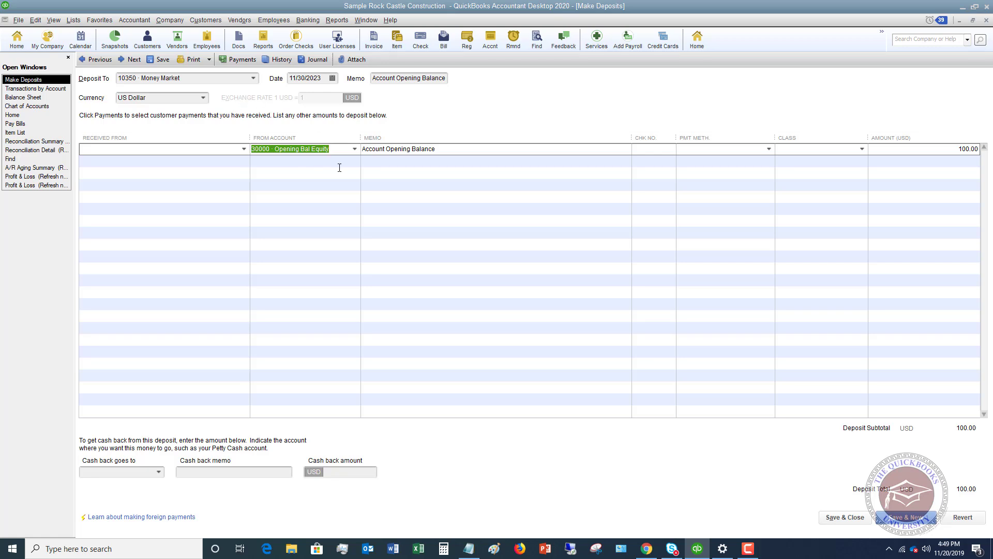
{"action": "left_click", "coordinate": [355, 149]}
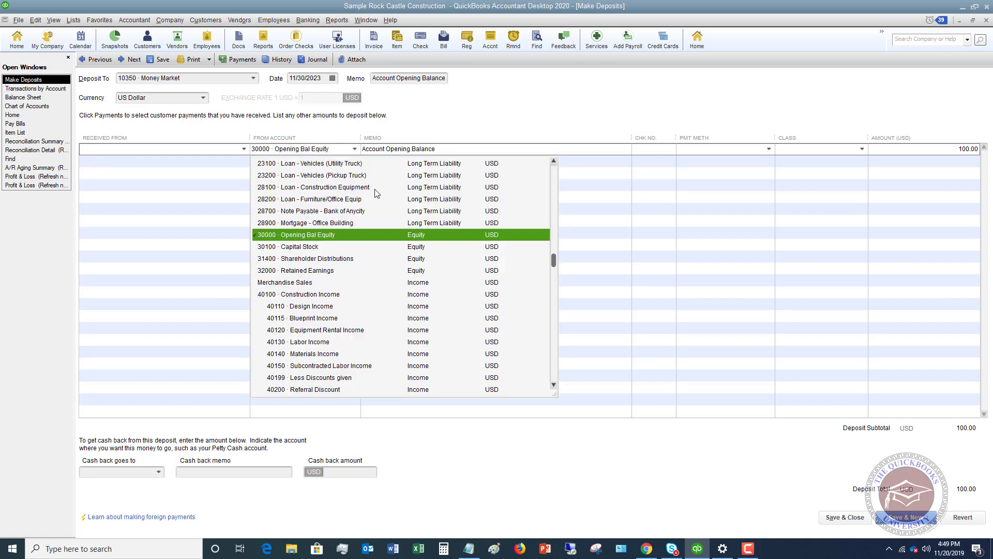
{"action": "scroll", "coordinate": [395, 215], "scroll_direction": "up", "scroll_amount": 15}
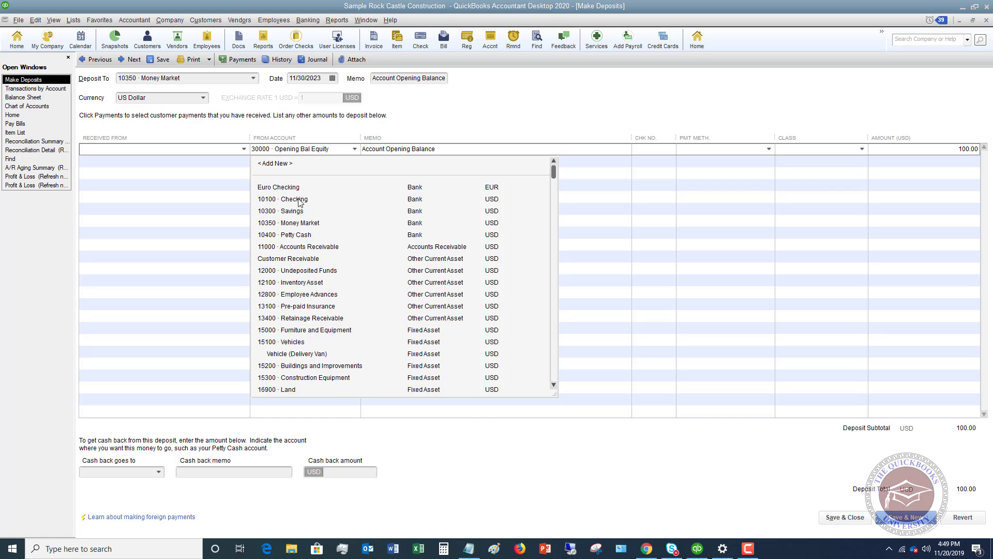
{"action": "left_click", "coordinate": [298, 199]}
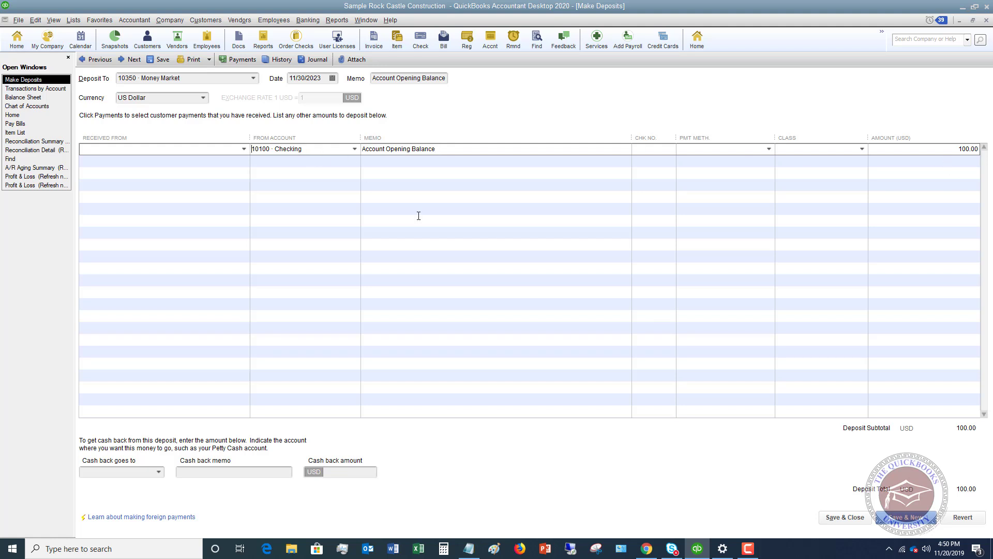
Save the changed deposit, confirming the change and entering the closing-date password.
{"action": "left_click", "coordinate": [848, 517]}
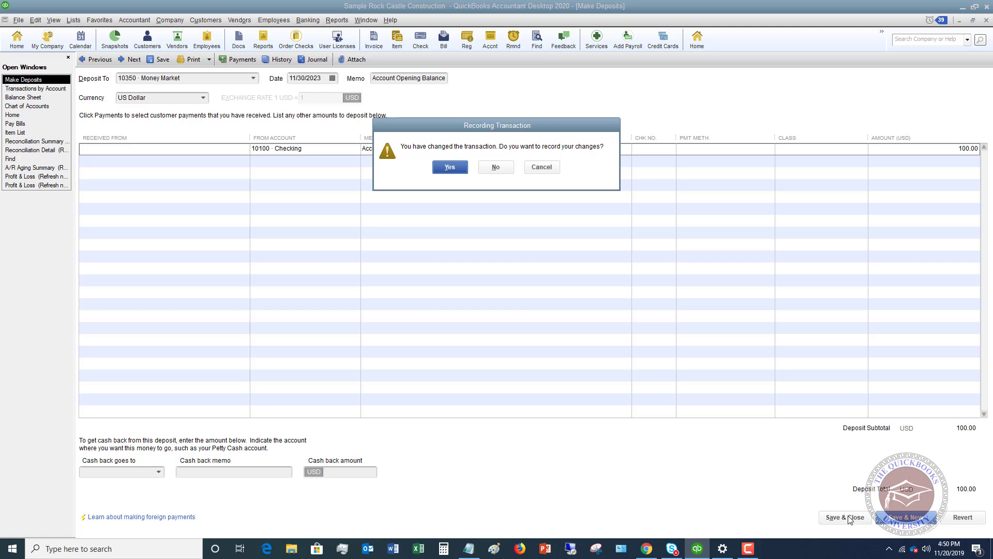
{"action": "left_click", "coordinate": [450, 166]}
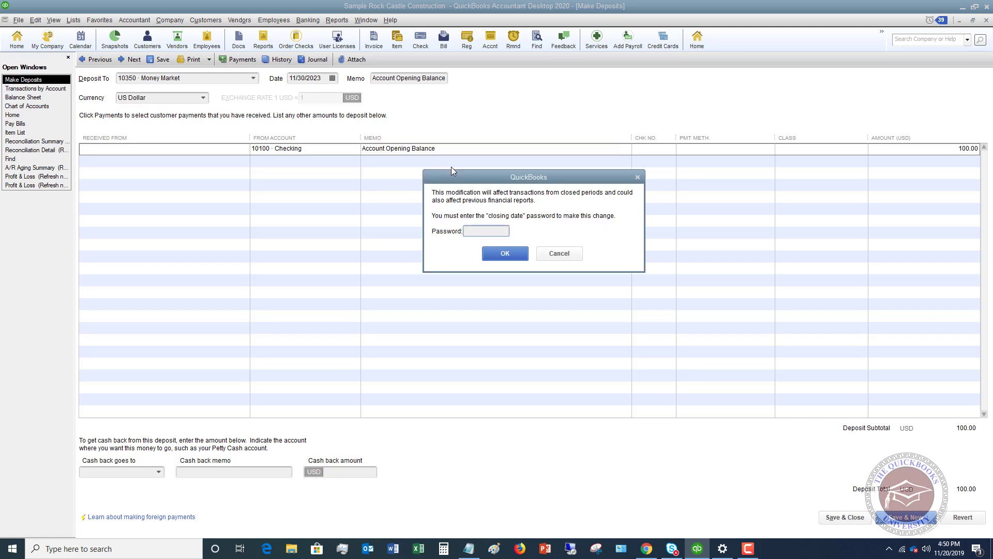
{"action": "type", "text": "1234"}
{"action": "key", "text": "Return"}
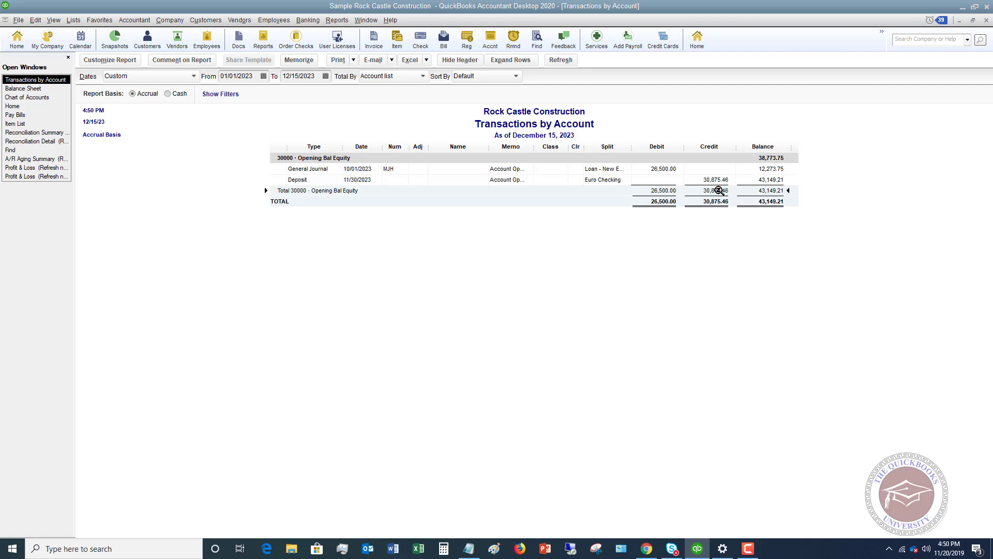
Drill from the Balance Sheet into 10100 · Checking and locate the 11/30/2023 $100 Money Market deposit.
{"action": "left_click", "coordinate": [39, 89]}
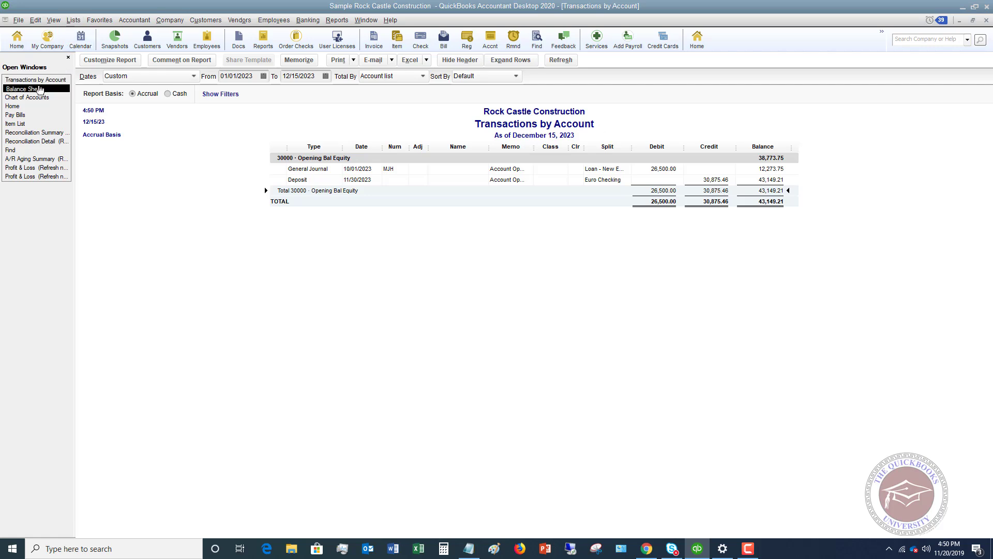
{"action": "scroll", "coordinate": [595, 261], "scroll_direction": "up", "scroll_amount": 15}
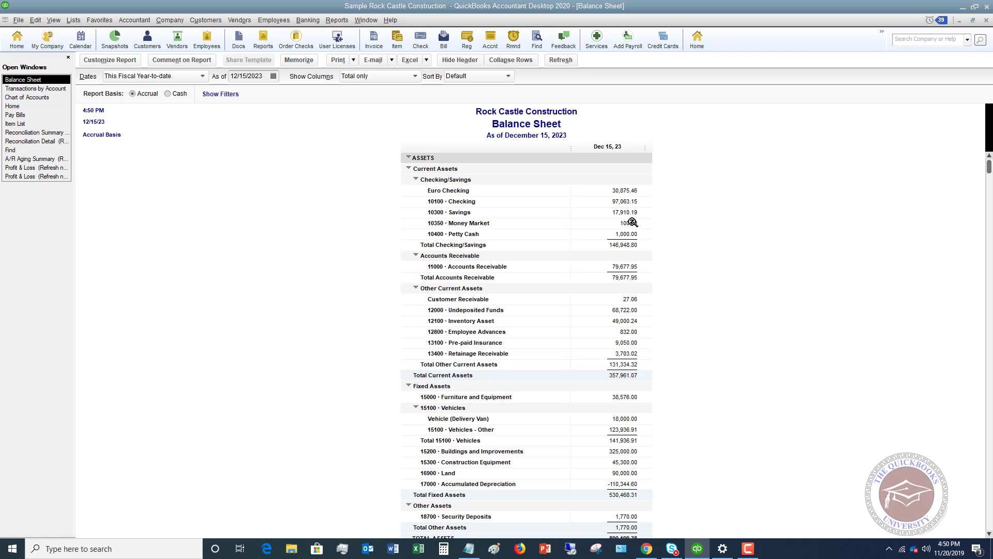
{"action": "left_click", "coordinate": [629, 223]}
{"action": "double_click", "coordinate": [629, 202]}
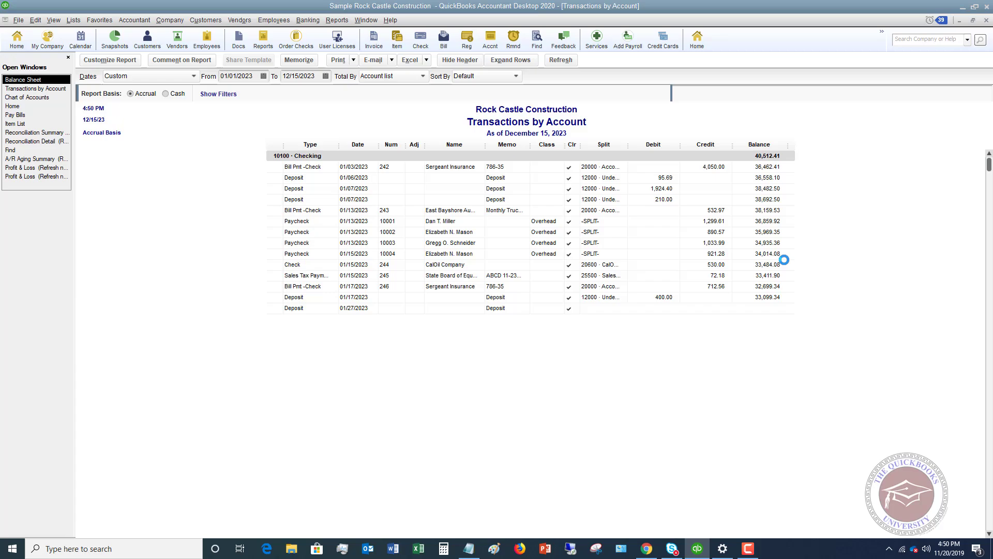
{"action": "scroll", "coordinate": [769, 255], "scroll_direction": "down", "scroll_amount": 5}
{"action": "scroll", "coordinate": [768, 255], "scroll_direction": "down", "scroll_amount": 15}
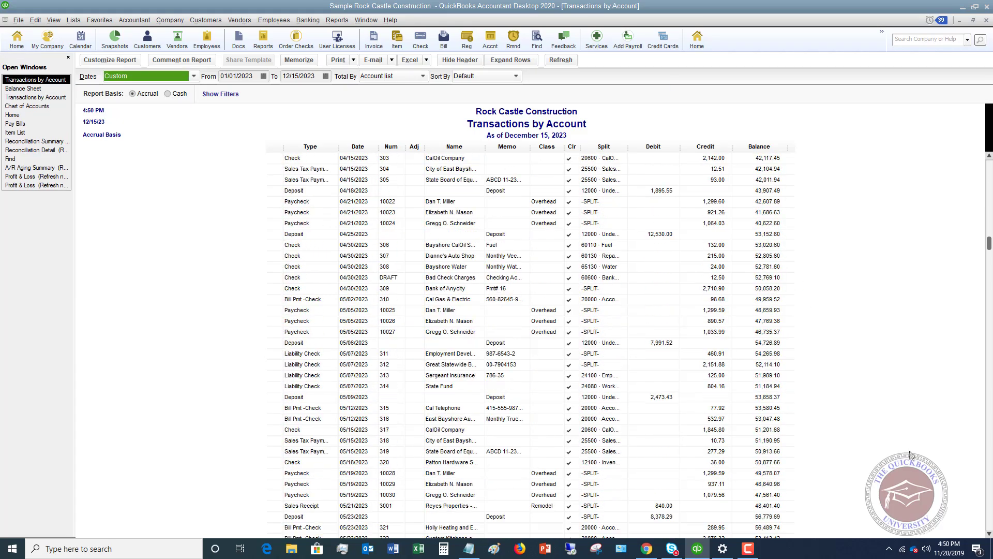
{"action": "left_click", "coordinate": [989, 527]}
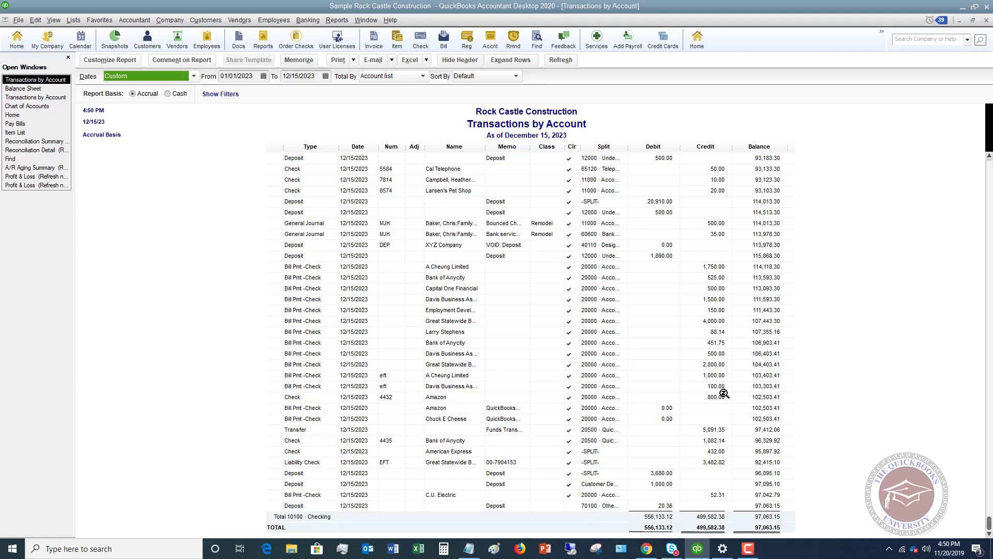
{"action": "scroll", "coordinate": [724, 385], "scroll_direction": "up", "scroll_amount": 9}
{"action": "scroll", "coordinate": [724, 383], "scroll_direction": "up", "scroll_amount": 20}
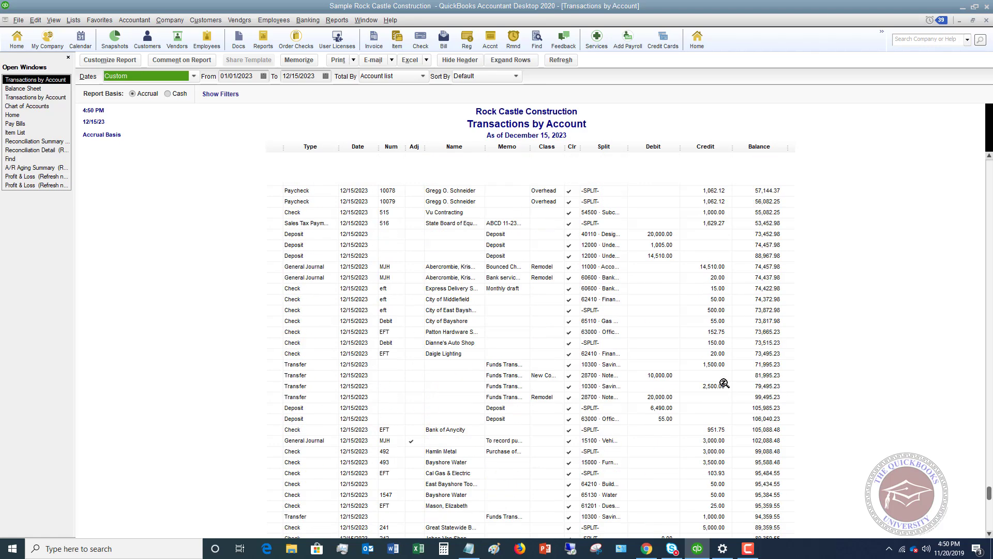
{"action": "scroll", "coordinate": [722, 382], "scroll_direction": "up", "scroll_amount": 5}
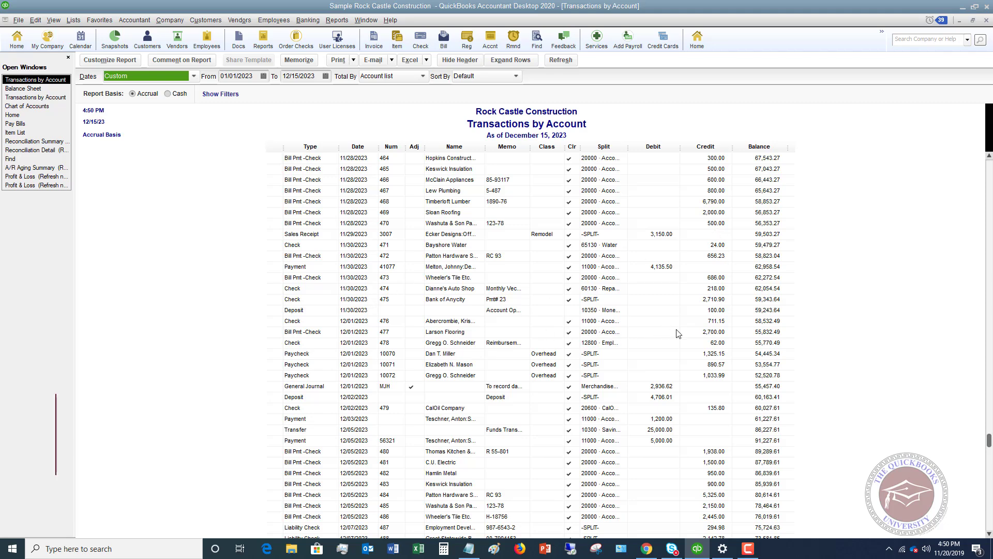
{"action": "left_click", "coordinate": [718, 310]}
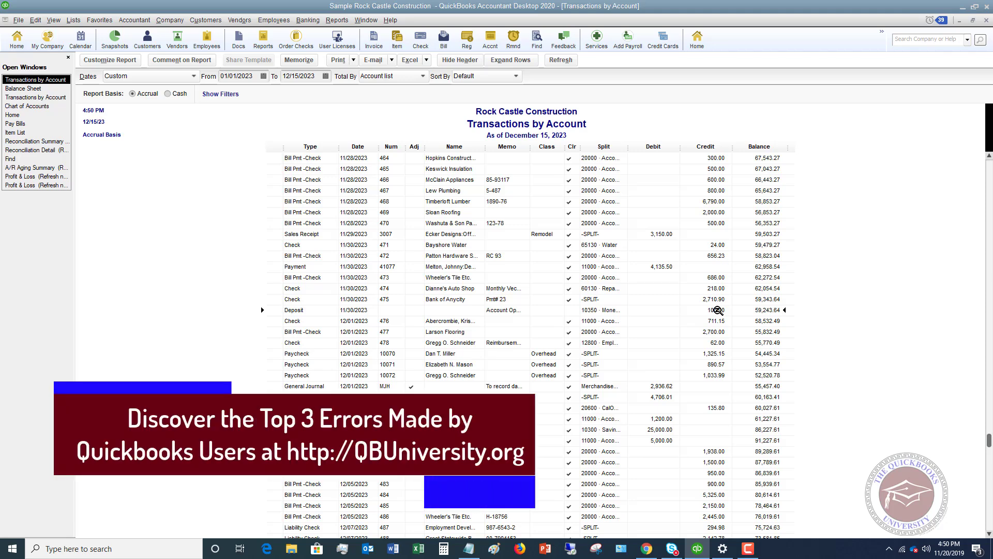
Switch back to the Balance Sheet window with Ctrl+Tab to confirm Checking at 97,063.15.
{"action": "key", "text": "ctrl+Tab"}
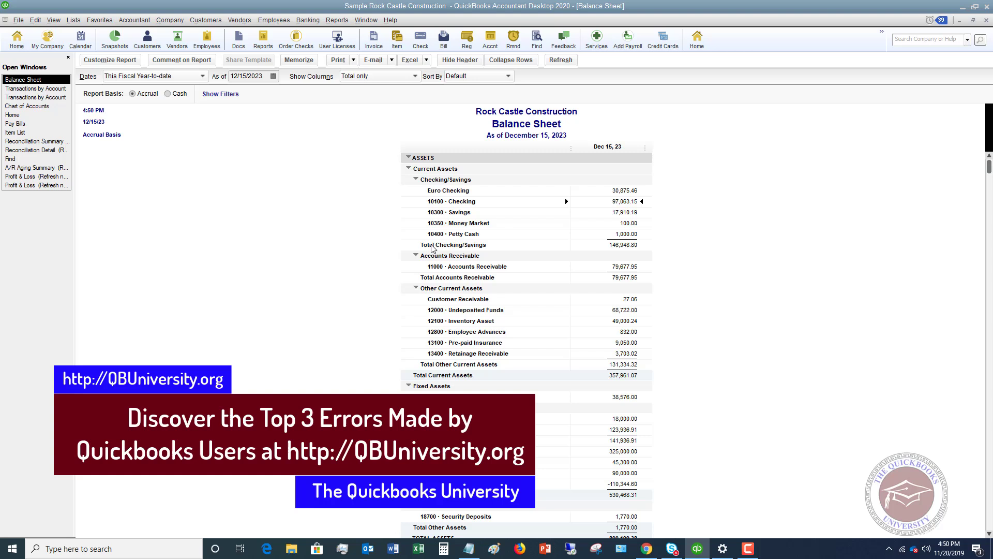